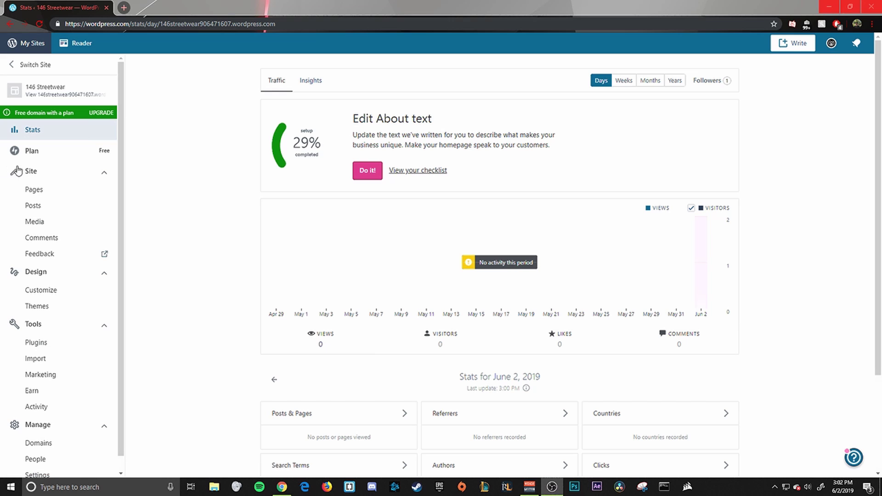
Step: Open the list of pages for the 146 Streetwear site
left_click(35, 191)
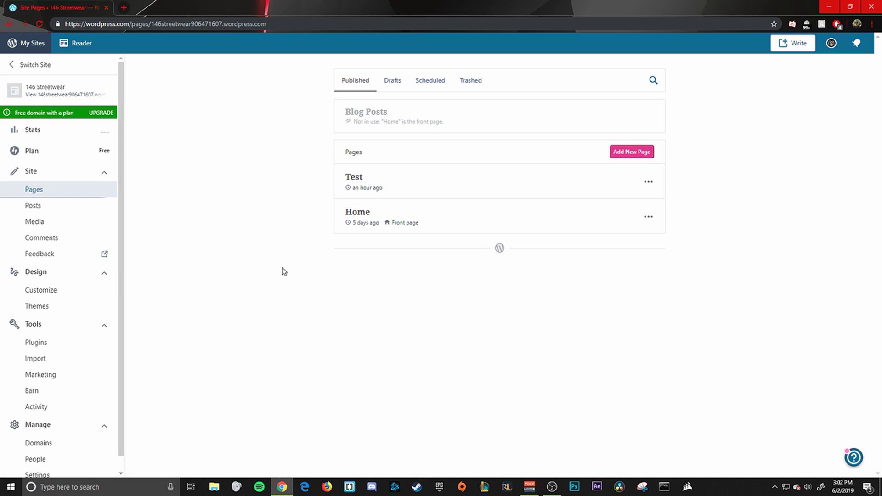
left_click(634, 152)
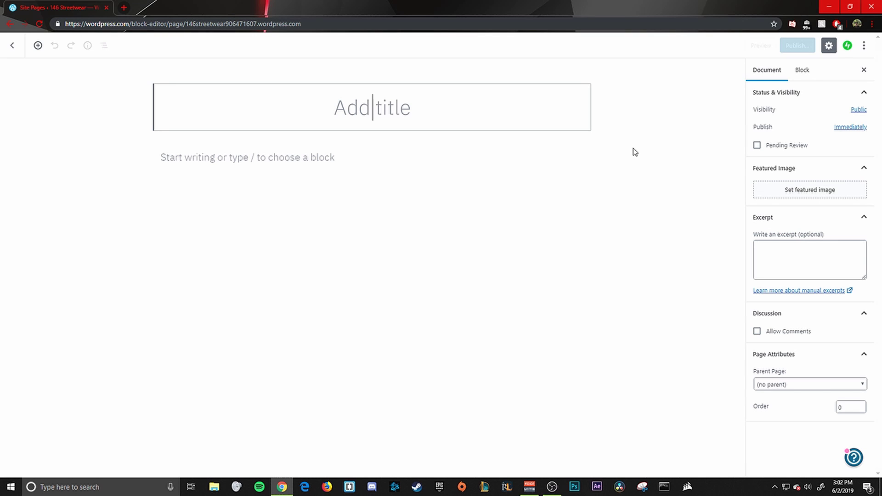
type("Demo")
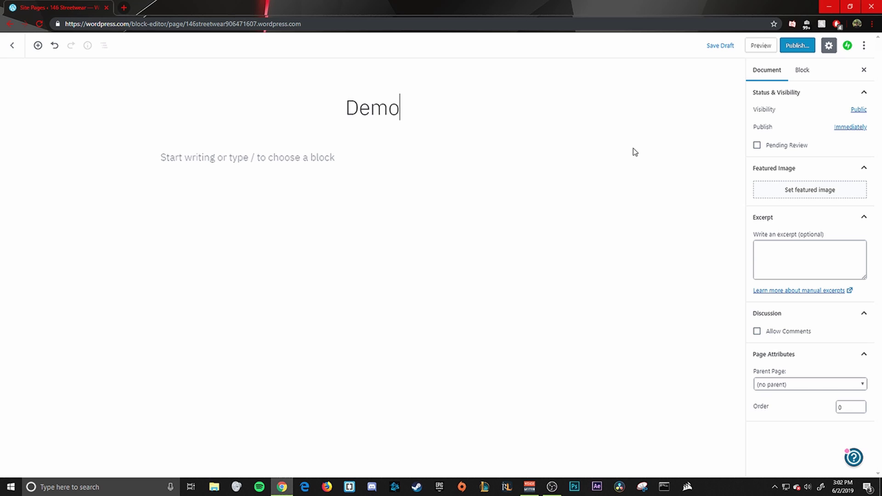
left_click(12, 45)
left_click(478, 85)
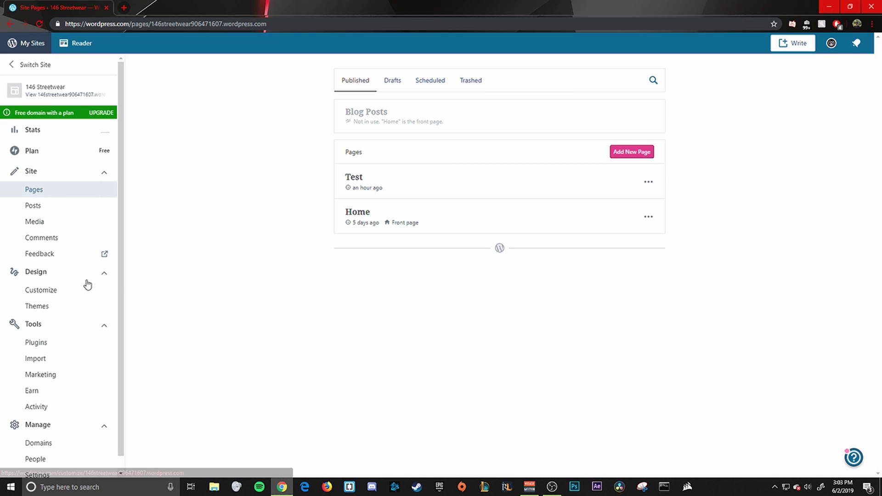
Step: Review the static page choices in the customizer's Homepage Settings, leaving Home as the homepage, and return to the site's pages
left_click(75, 290)
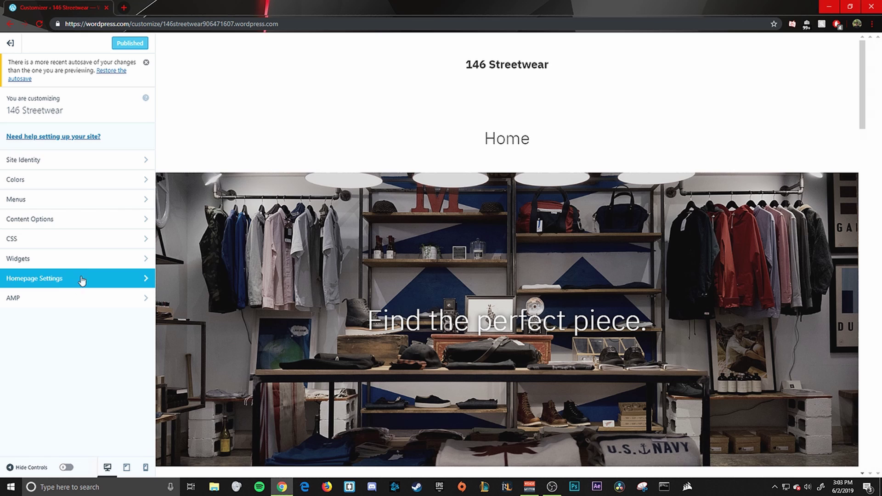
left_click(131, 278)
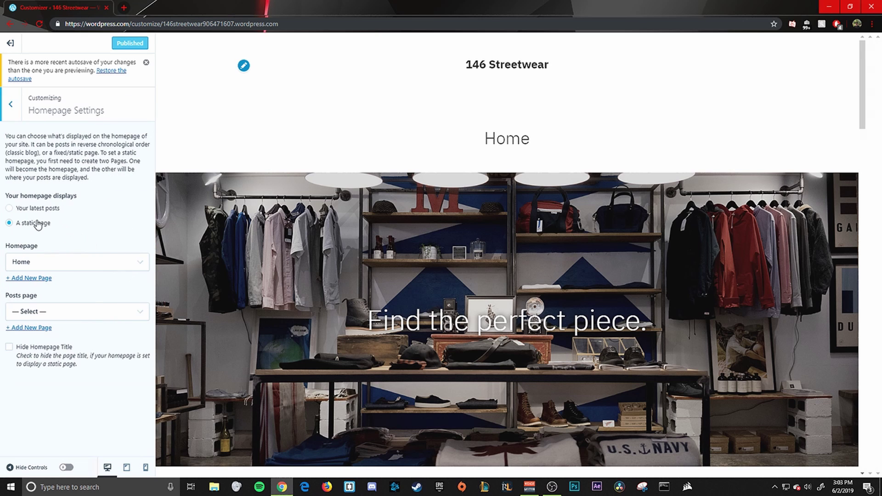
left_click(69, 262)
left_click(53, 285)
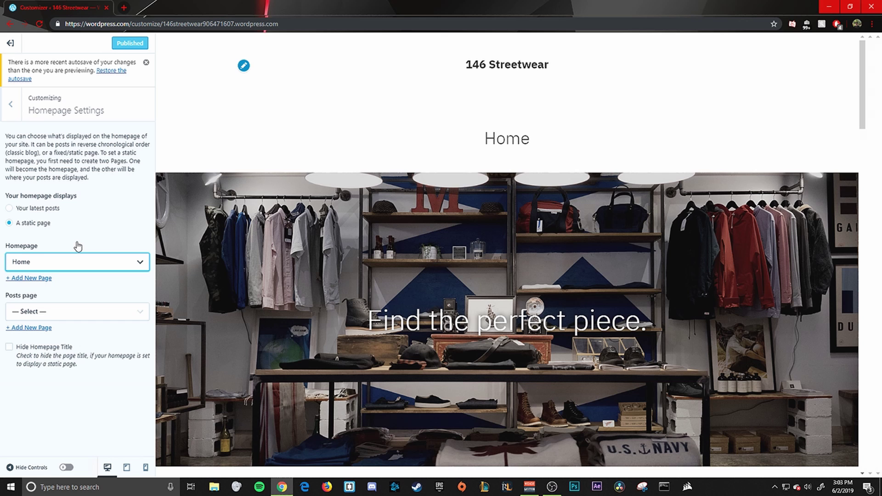
left_click(10, 44)
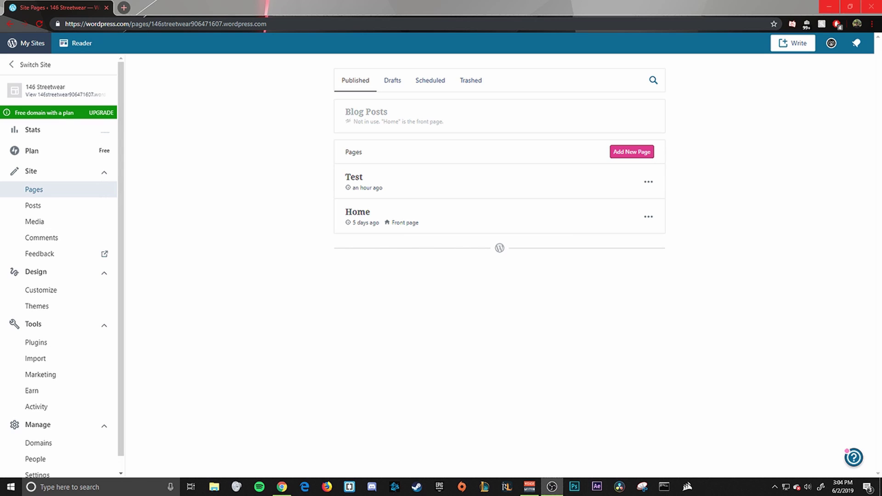
Step: Create a new page titled Demo and add a Custom HTML block to it
left_click(639, 154)
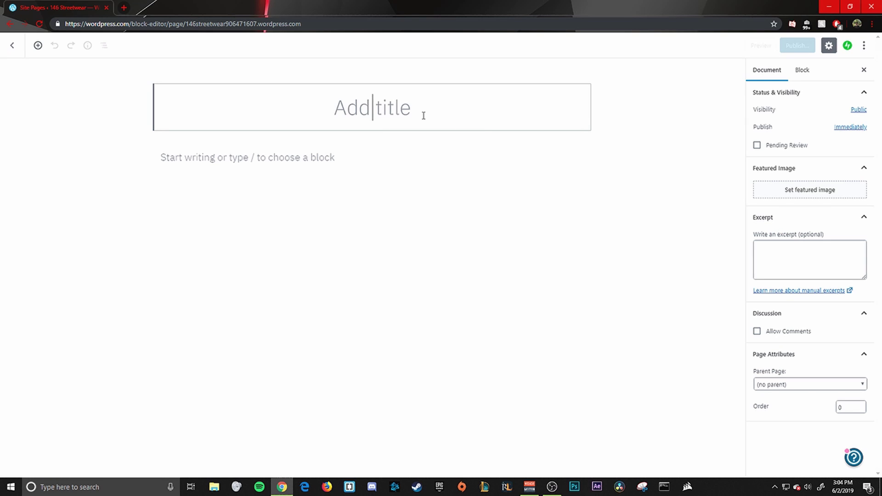
type("Demo")
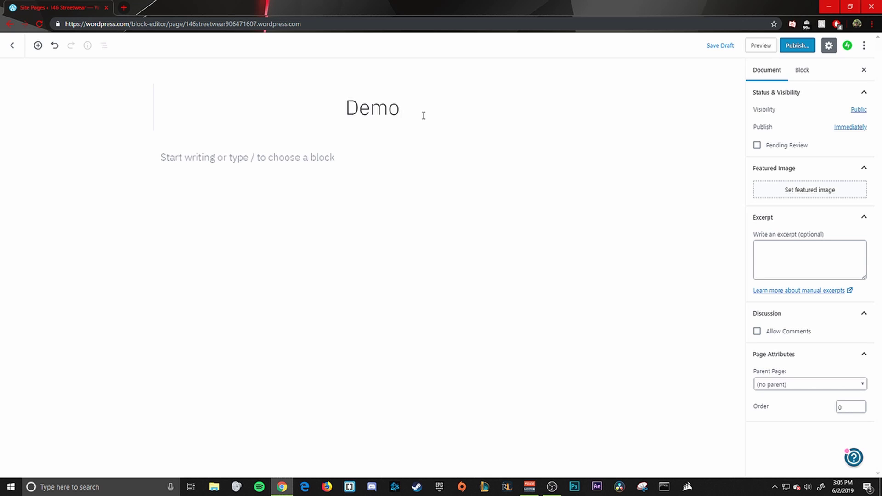
mouse_move(238, 156)
left_click(543, 155)
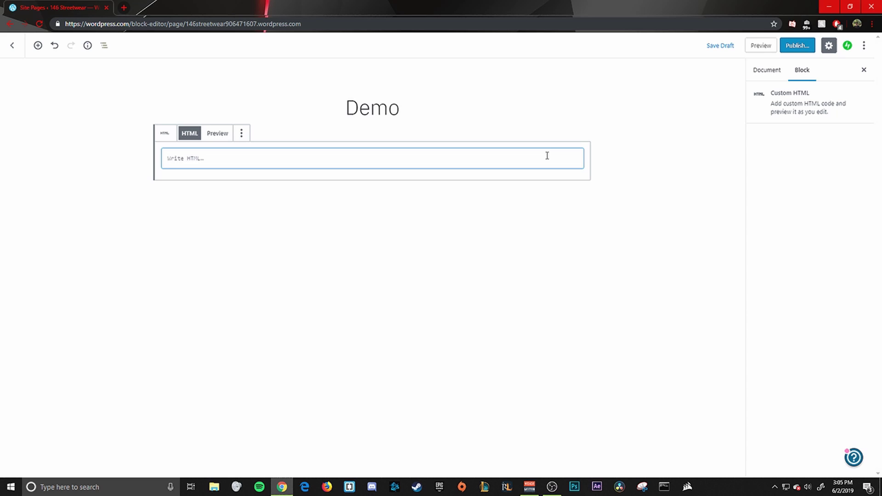
Step: Write the heading <h1> Hello World </h1> in the Custom HTML block and preview the block
type("<h1")
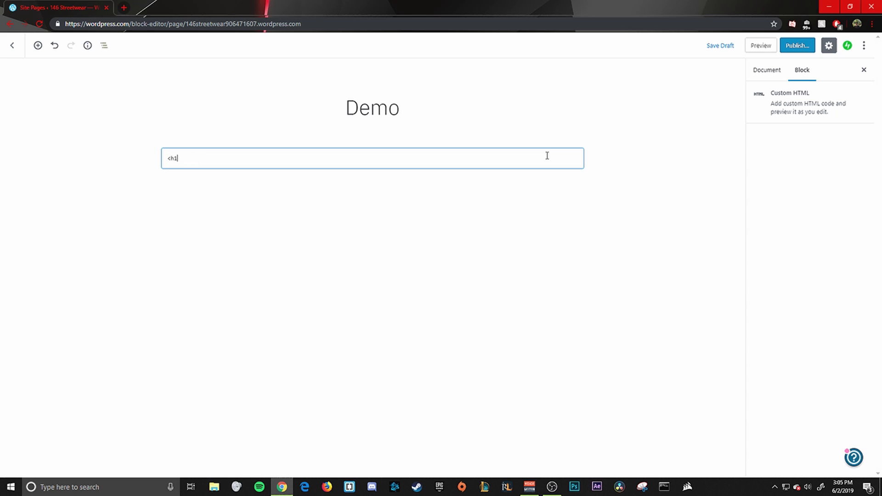
type("> Hello World </h1")
type(">")
left_click(564, 223)
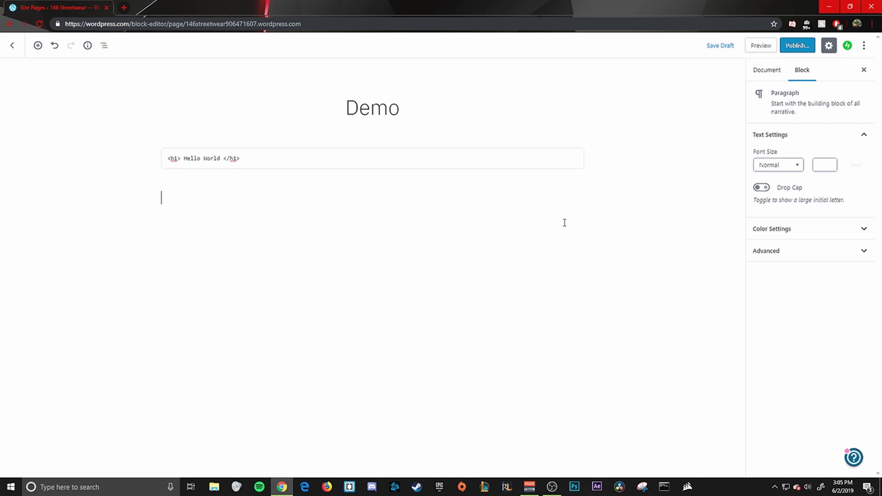
left_click(206, 157)
left_click(207, 138)
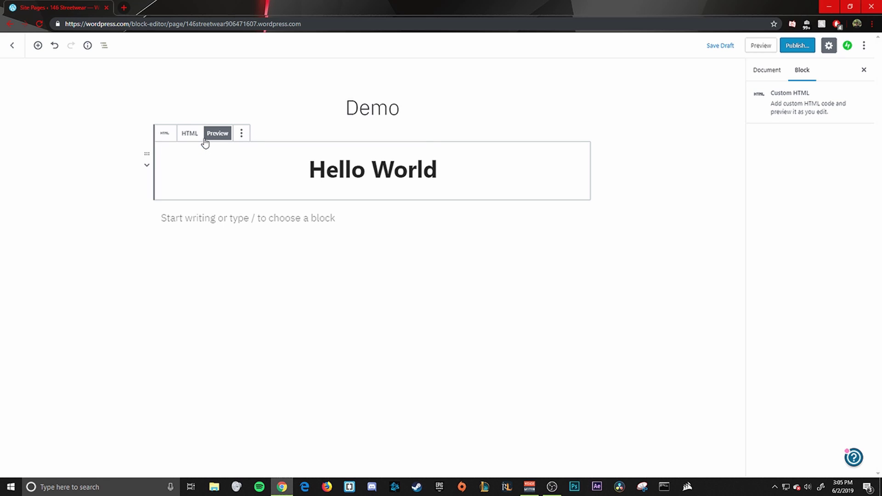
left_click(294, 267)
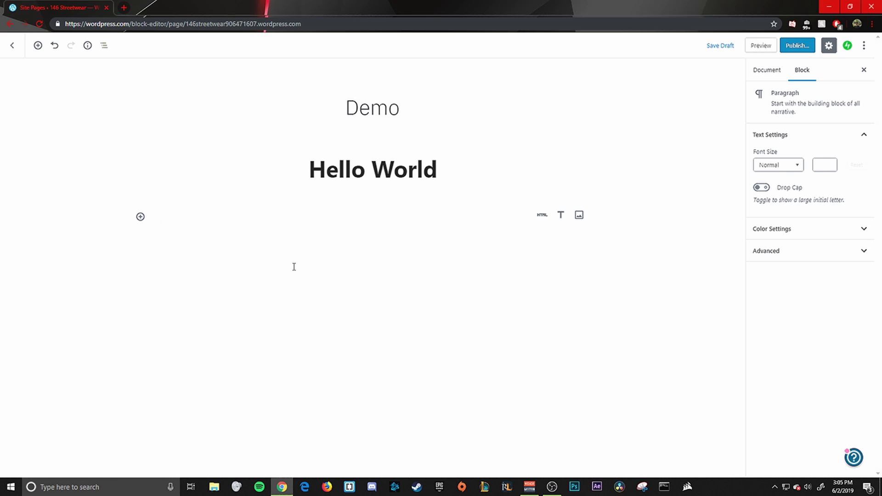
Step: Add the line <p> Hello Class </p> below the heading in the HTML code and preview the block
left_click(325, 171)
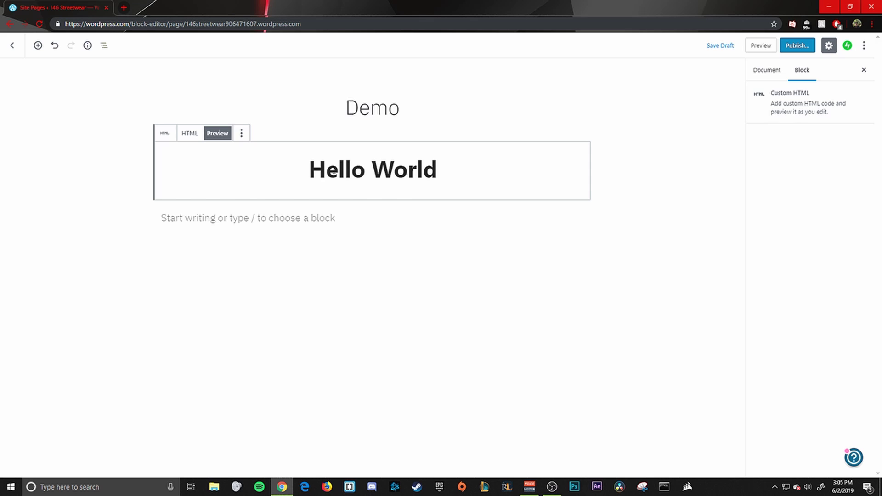
left_click(186, 133)
left_click(265, 157)
key("Return")
type("<p")
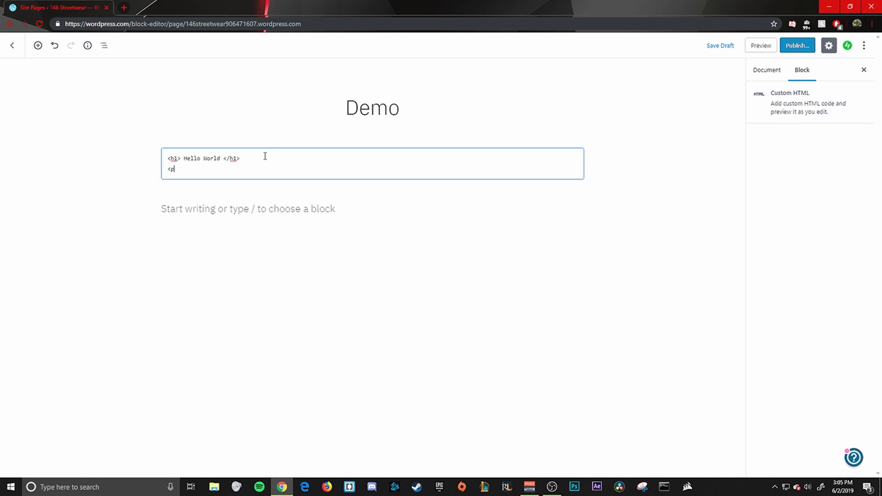
type("> Hello Class </p>")
left_click(222, 134)
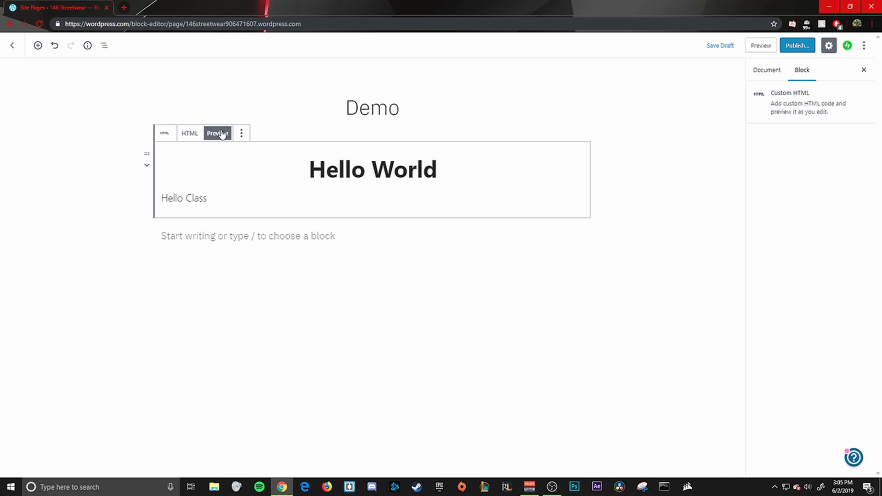
Step: Insert an opening <style> tag and a closing </style> tag above the heading in the HTML code, with an empty line between them
left_click(194, 132)
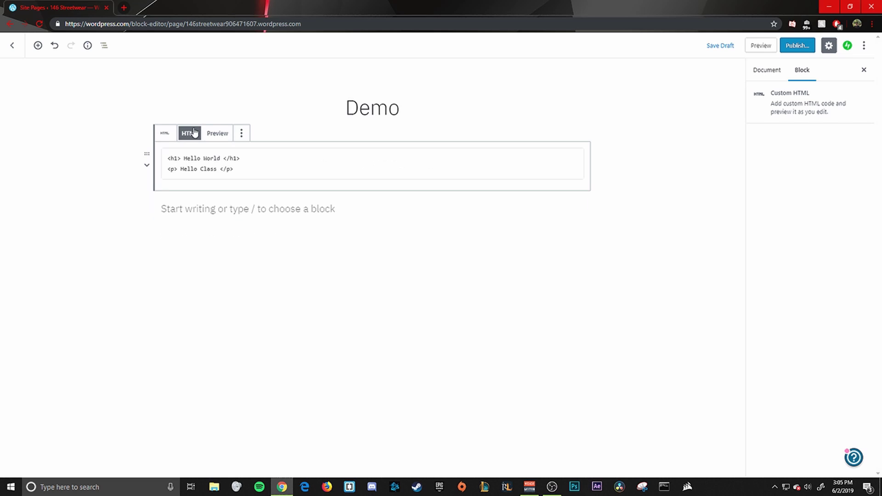
left_click(168, 157)
key("Return")
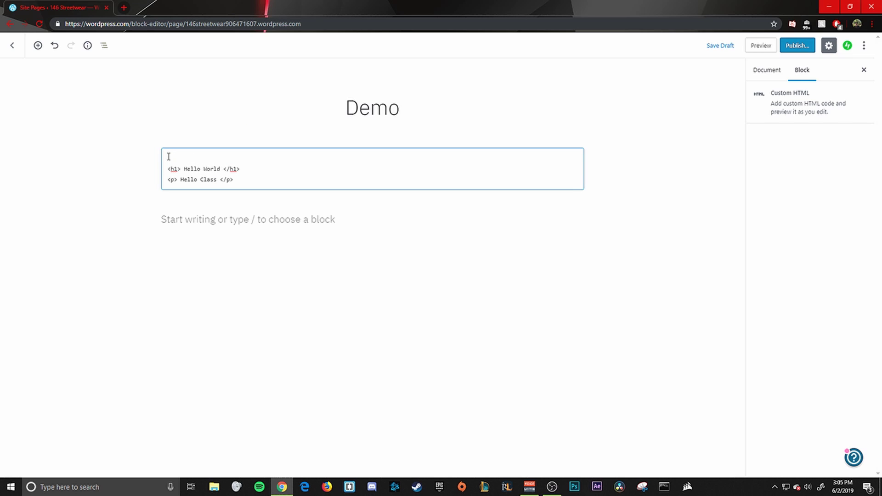
type("<style>")
key("Return")
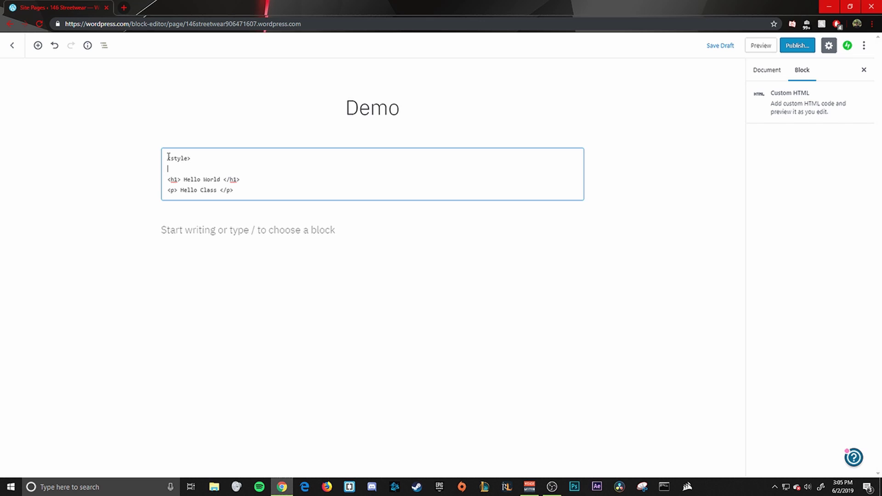
key("Return")
type("</sty")
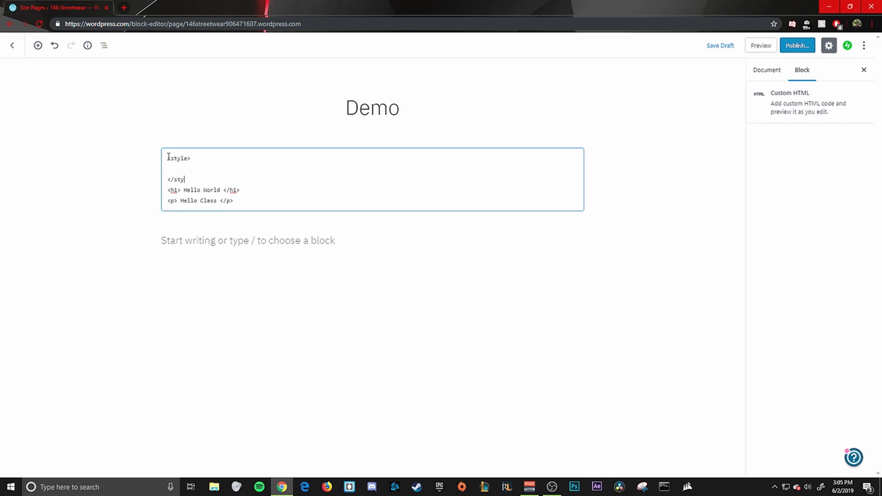
type("le>")
Step: Write the rule h1 { color: red; } between the style tags and preview the block
type("h1")
type(" {")
key("Return")
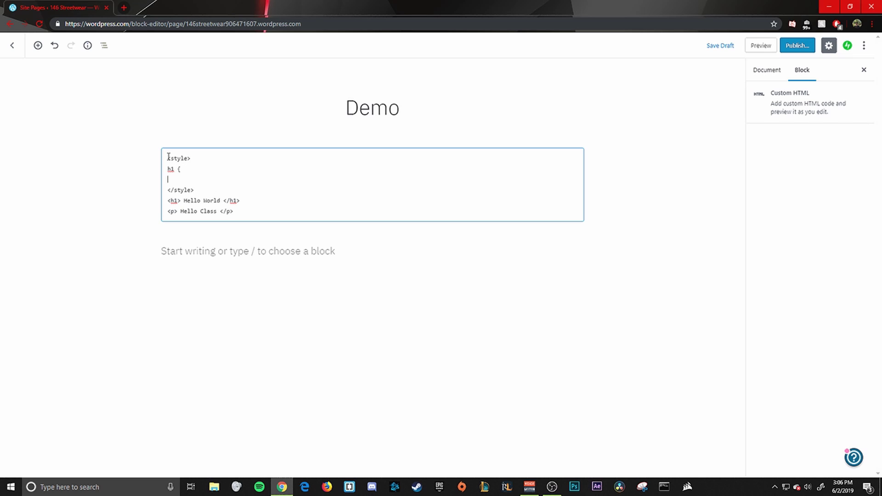
type("color: red;")
key("Return")
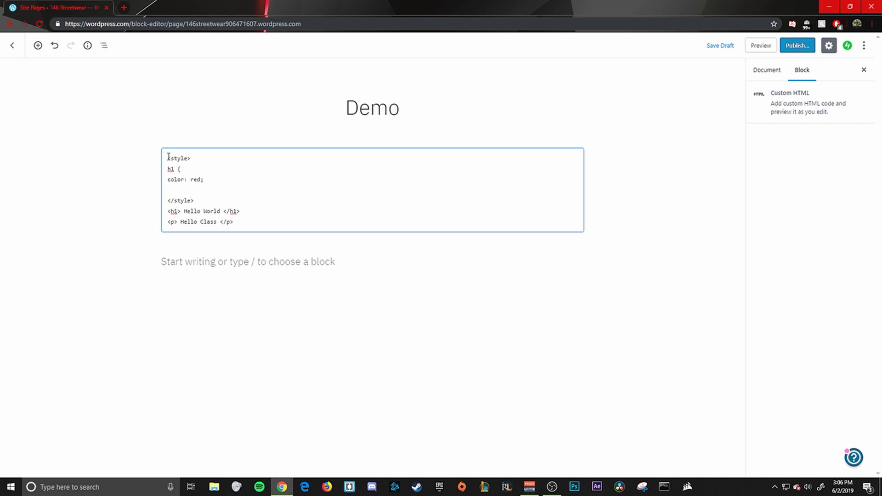
type("}")
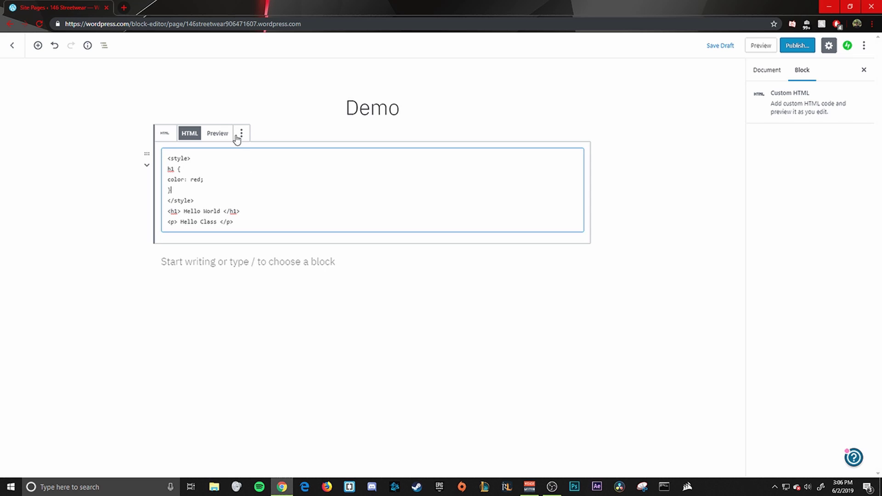
left_click(219, 134)
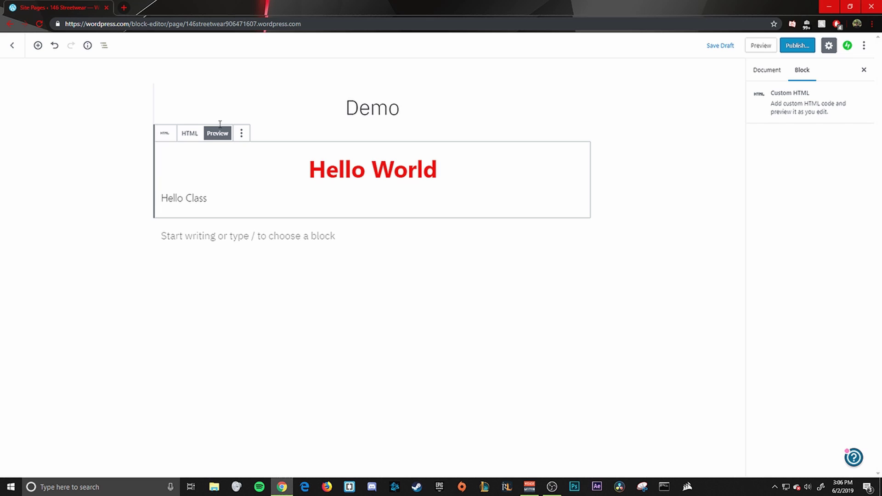
Step: Preview the full Demo page and compare its heading styling with the Custom HTML block's preview in the editor
left_click(761, 45)
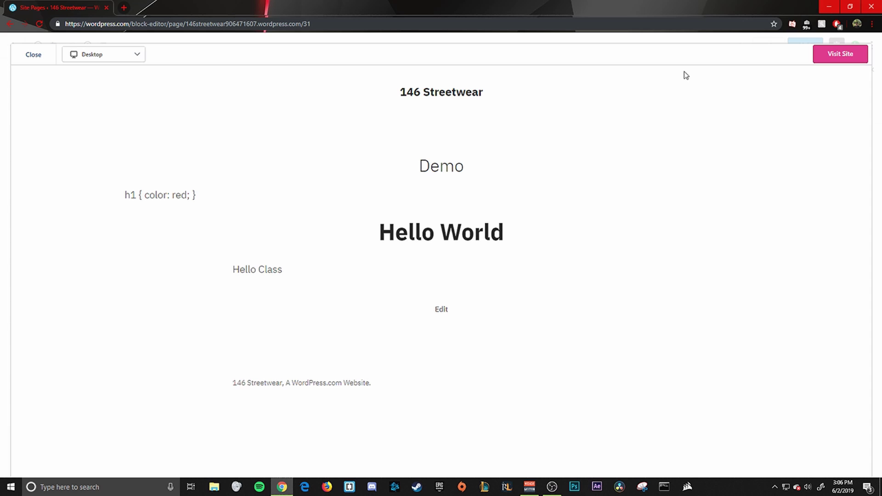
left_click(26, 61)
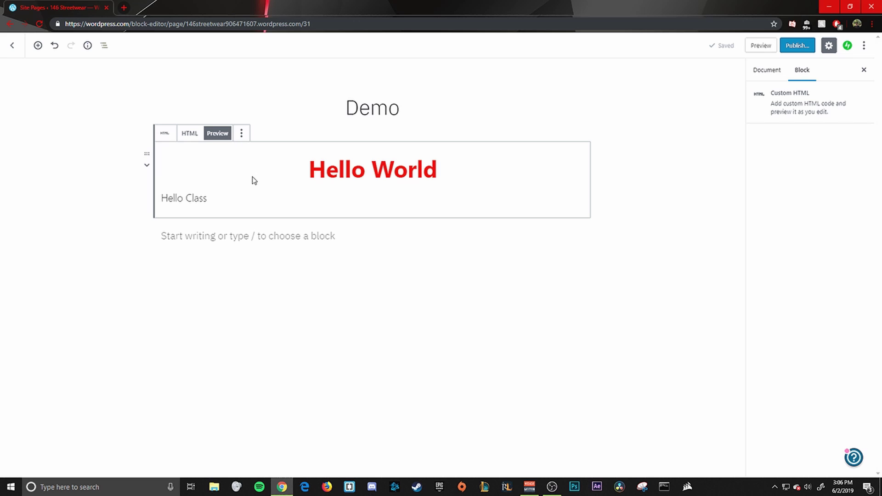
left_click(604, 96)
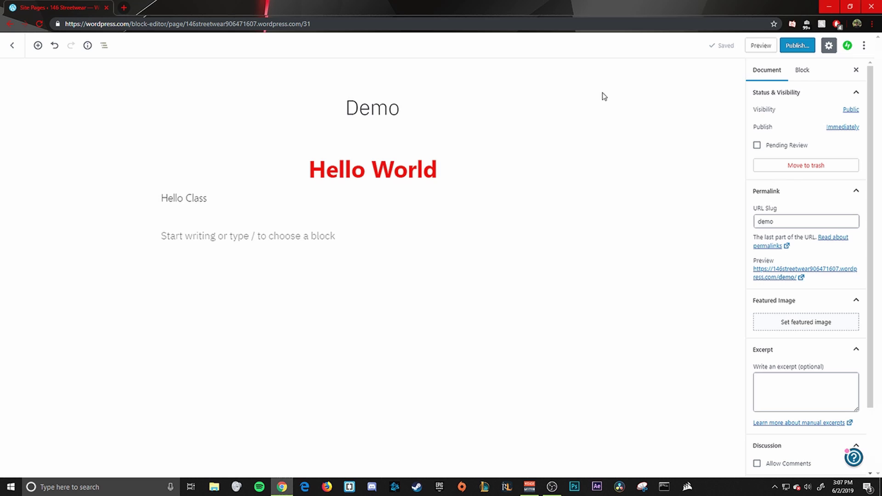
left_click(251, 146)
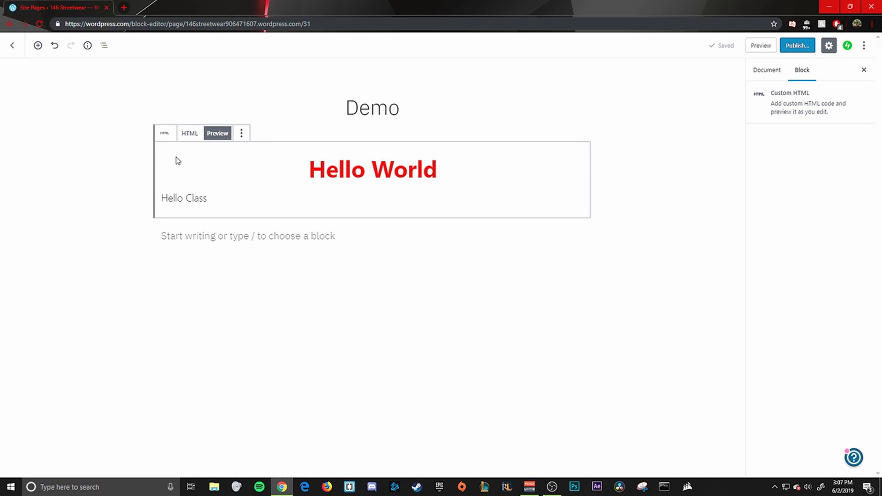
left_click(749, 45)
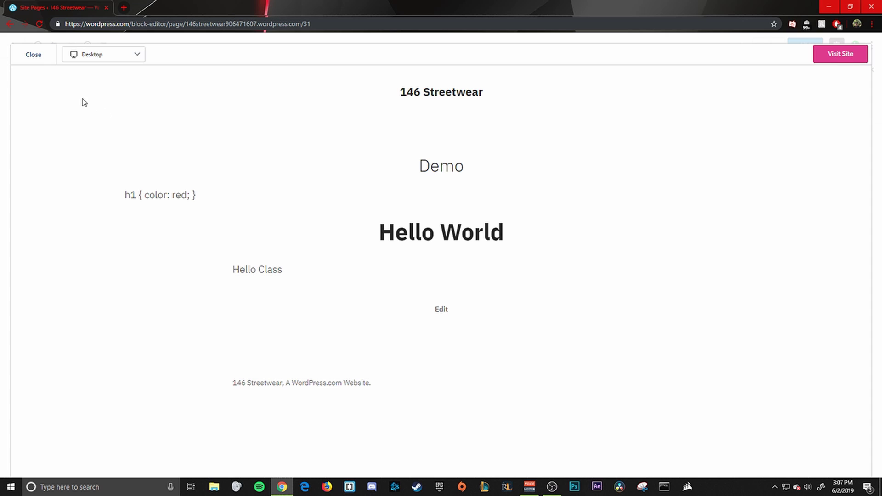
left_click(36, 59)
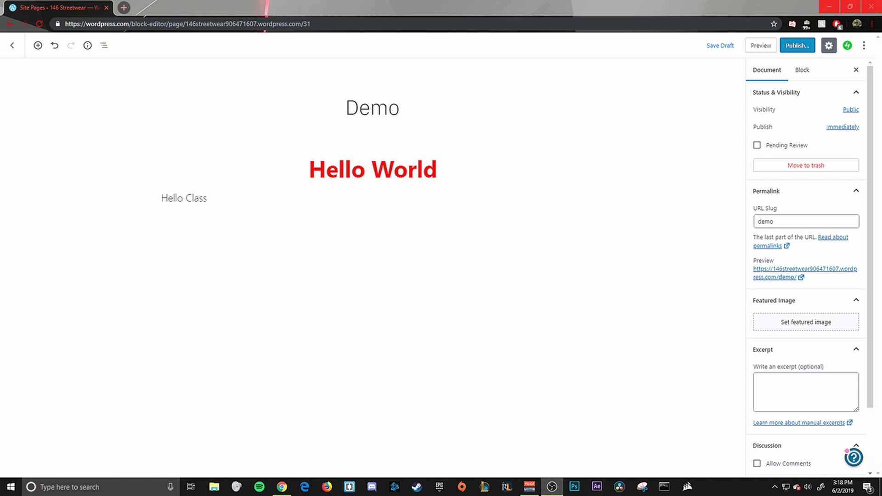
Step: Insert a two-column block below the Custom HTML block and enter Hello World 1 in its first column
mouse_move(194, 236)
left_click(561, 233)
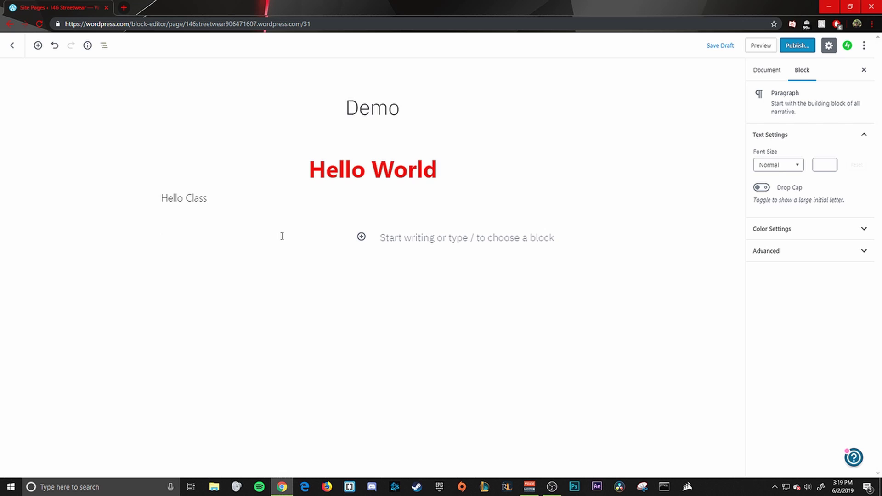
type("Hello World 1")
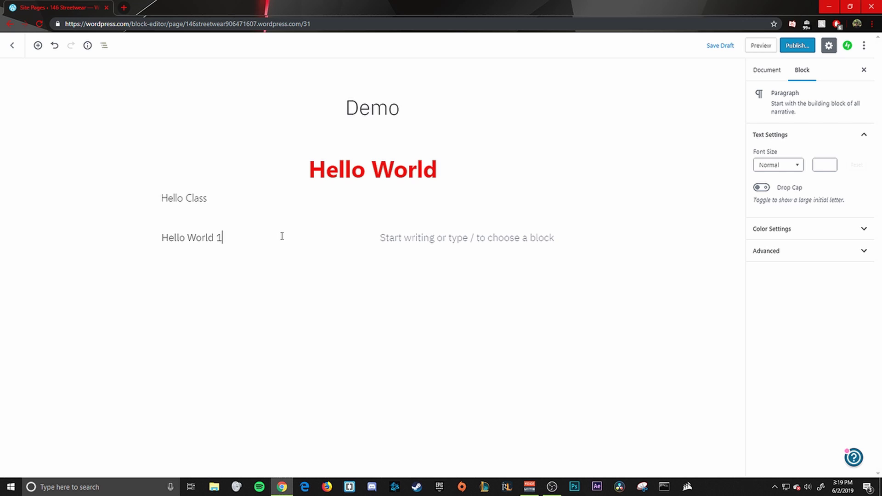
Step: Replace the first column's text with Mens Apparel and enter Womens Apparel in the second column
left_click_drag(228, 238, 173, 237)
left_click(231, 241)
left_click_drag(231, 241, 136, 222)
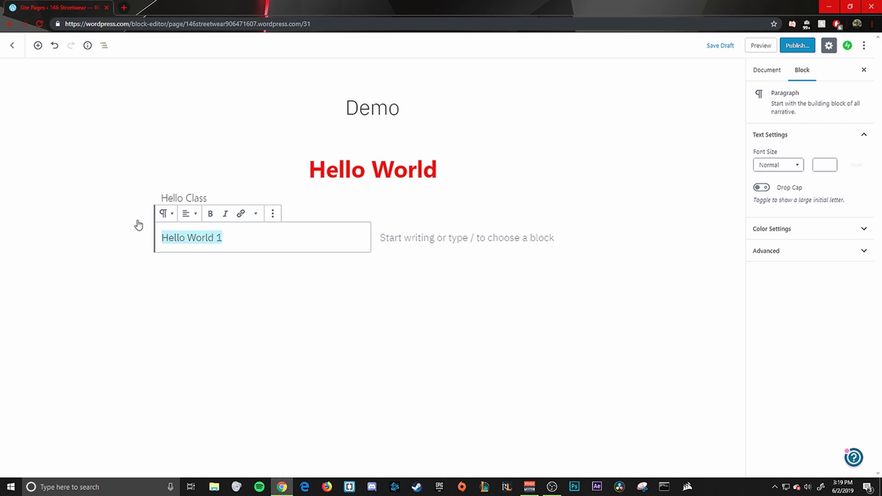
type("Mens Apparel")
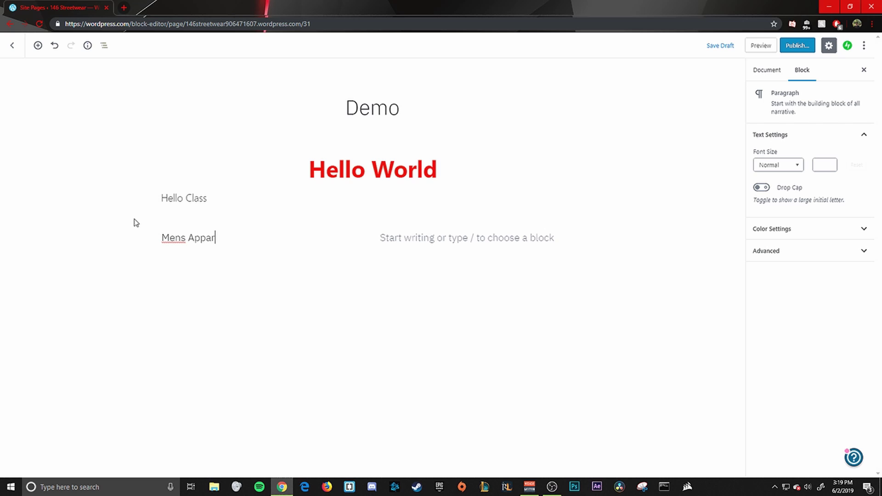
left_click(397, 242)
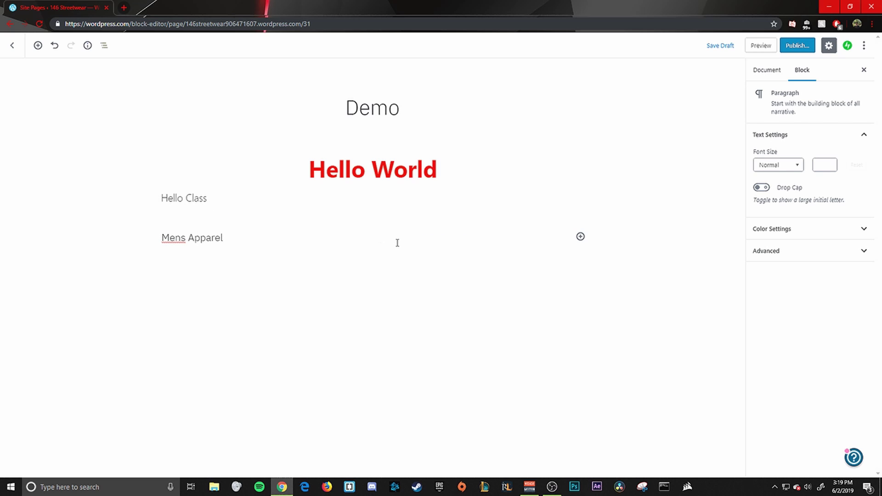
type("Womens Apparel")
left_click(363, 260)
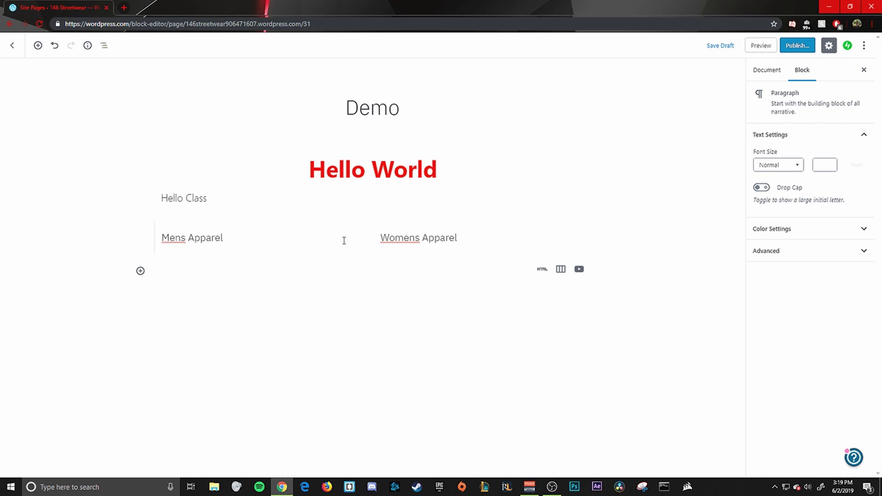
Step: Insert a Gallery block below the two-column block
left_click(140, 271)
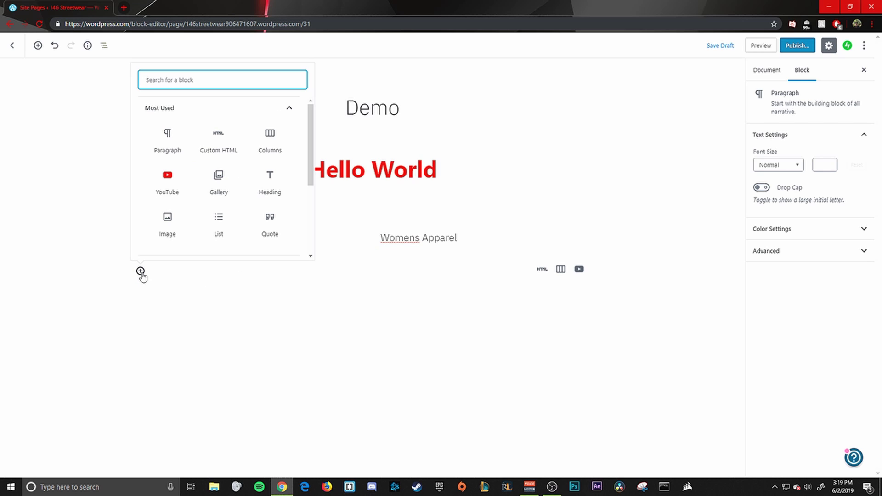
left_click(288, 115)
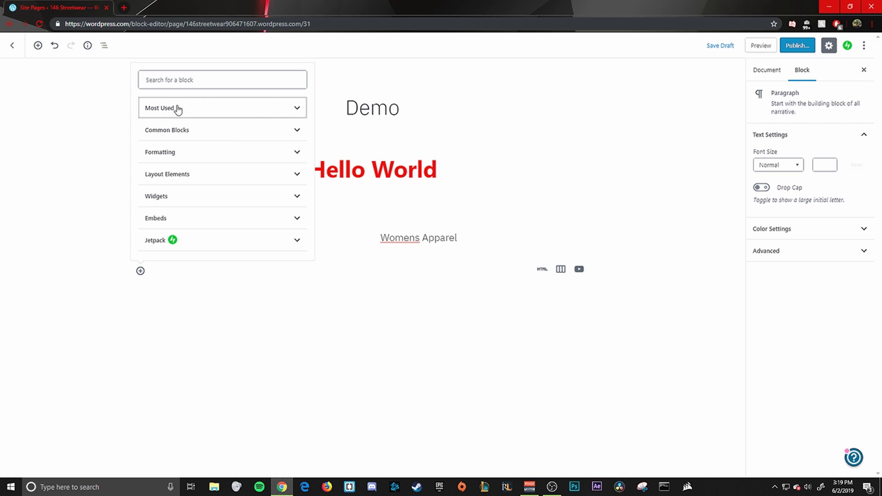
left_click(218, 133)
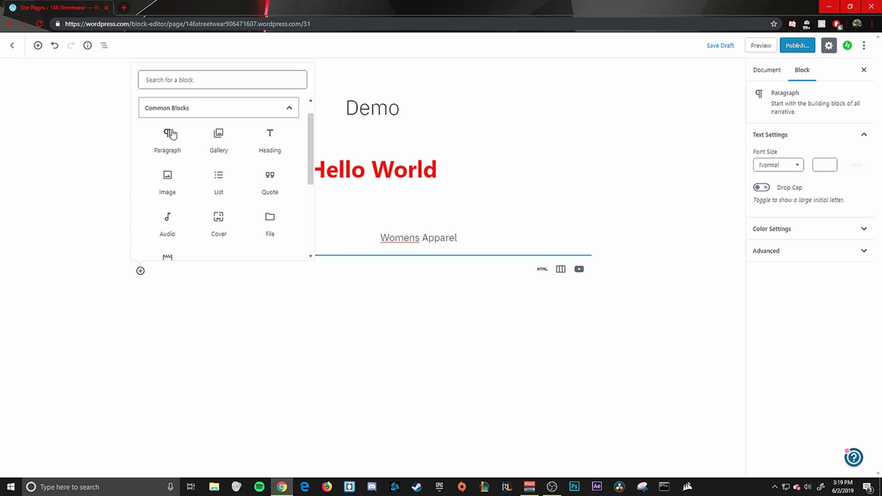
left_click(230, 136)
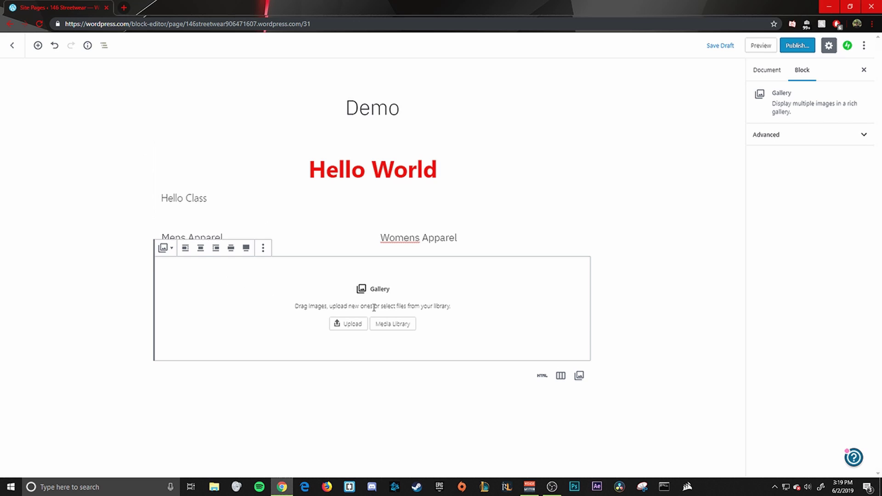
Step: Fill the gallery with all five Media Library images, from the clothing flat lay through to the store shelves
left_click(399, 324)
left_click(204, 196)
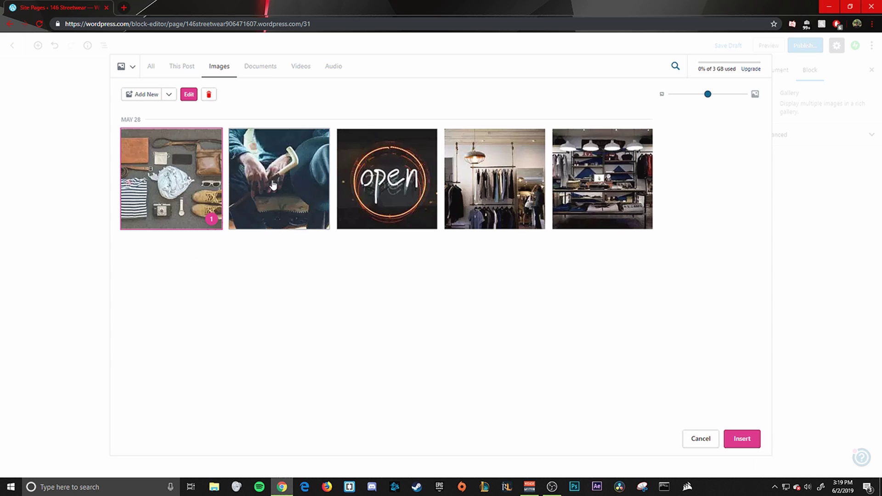
left_click(285, 193)
left_click(388, 188)
left_click(537, 183)
left_click(603, 184)
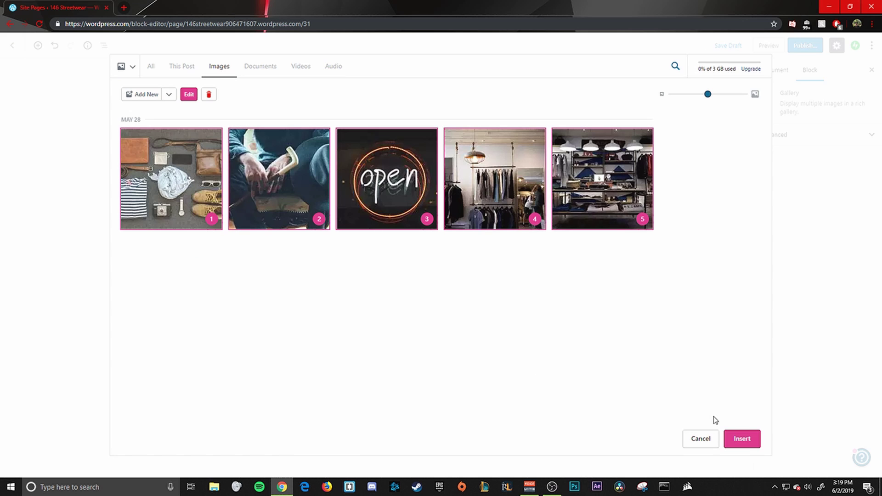
left_click(752, 443)
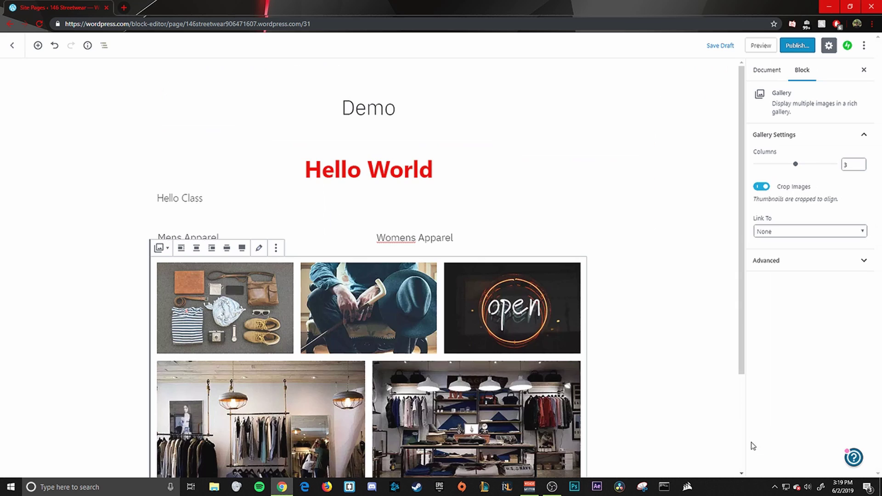
Step: Add a bulleted List block below the gallery with the items Hello and Class
scroll(497, 386, "down", 3)
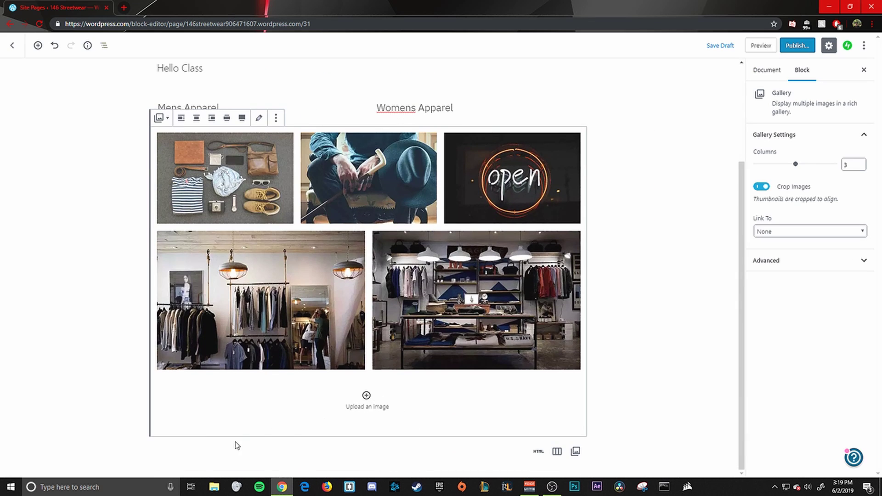
left_click(205, 455)
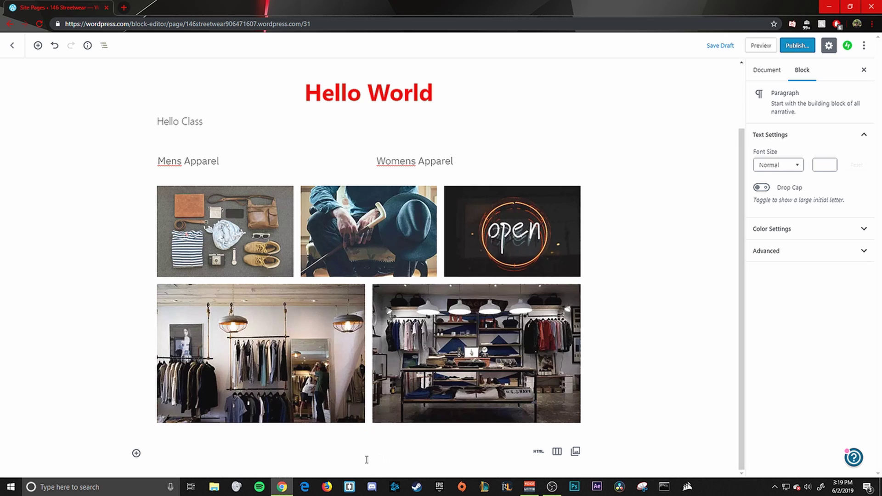
left_click(137, 454)
scroll(206, 403, "down", 1)
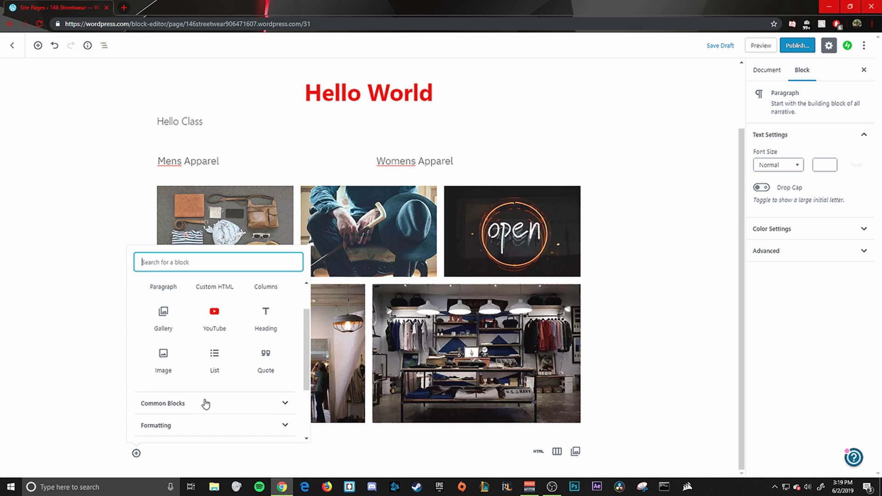
left_click(215, 367)
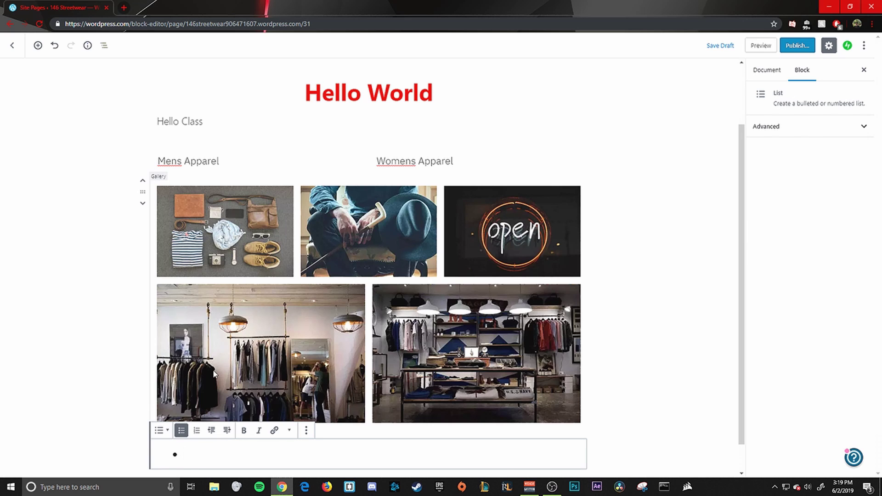
type("Hello")
key("Return")
type("Class")
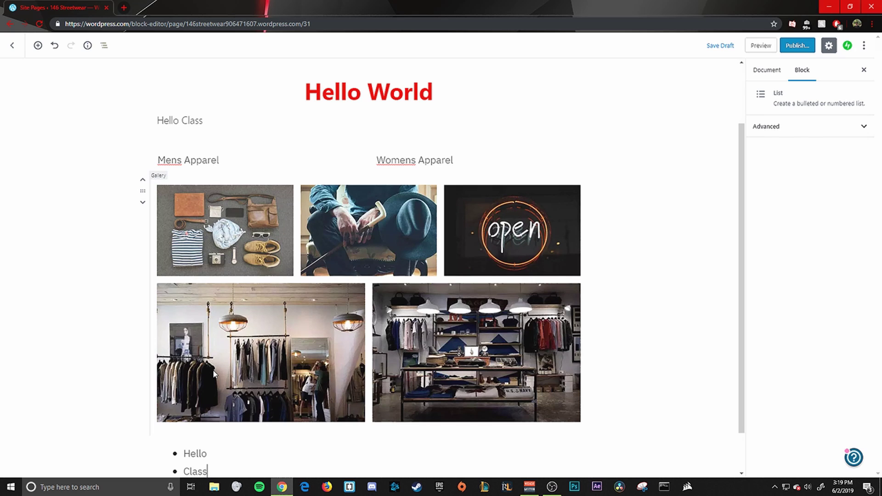
scroll(213, 370, "down", 1)
key("Return")
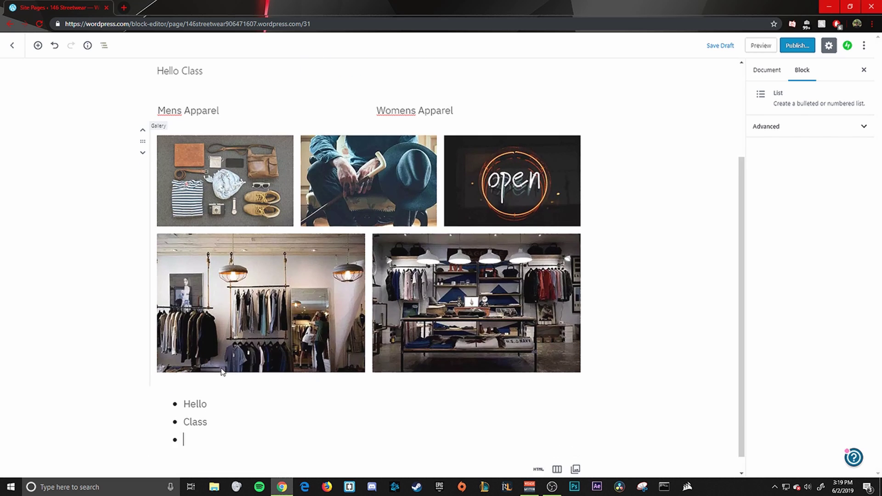
key("Return")
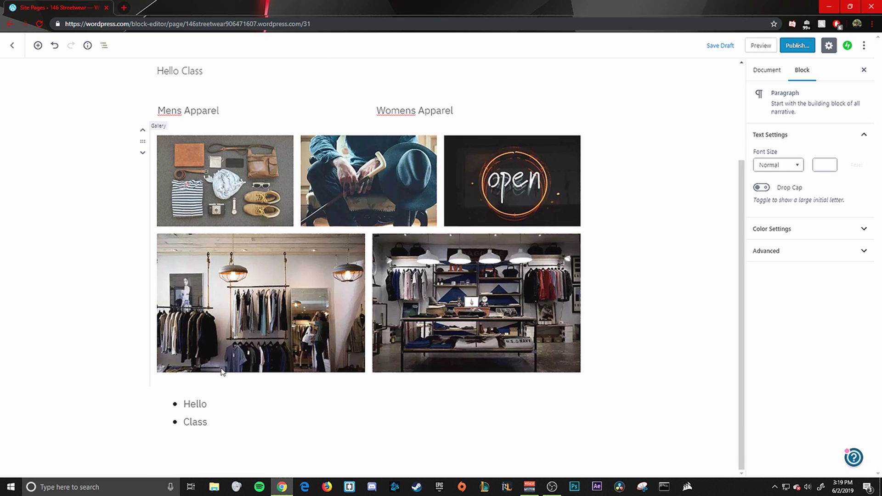
Step: Insert a Separator from the layout elements below the bulleted list
left_click(136, 453)
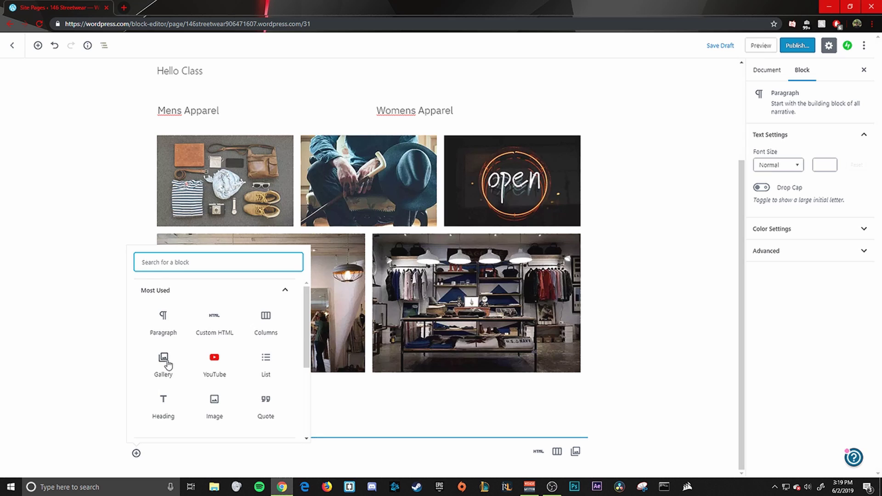
scroll(167, 365, "down", 1)
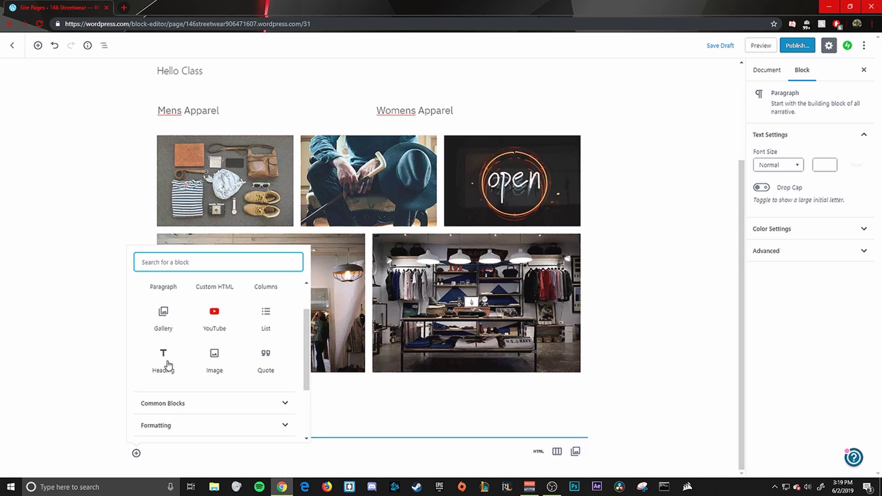
scroll(210, 388, "down", 1)
left_click(210, 388)
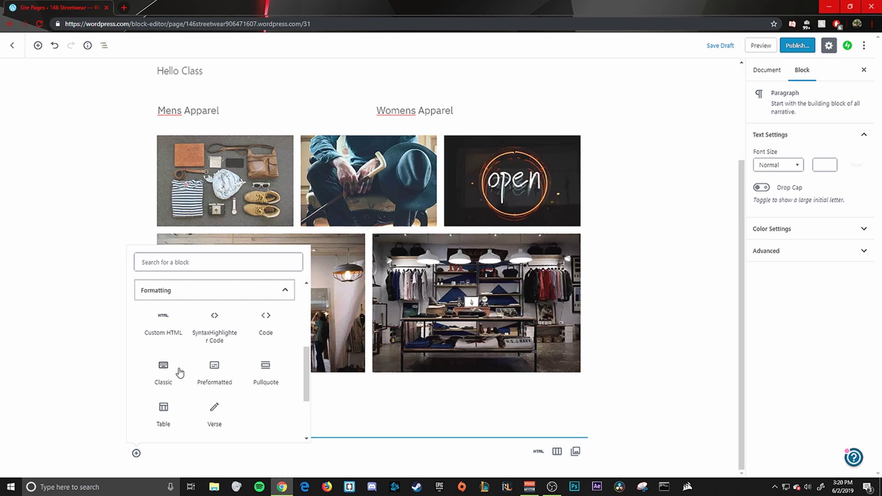
scroll(180, 364, "down", 3)
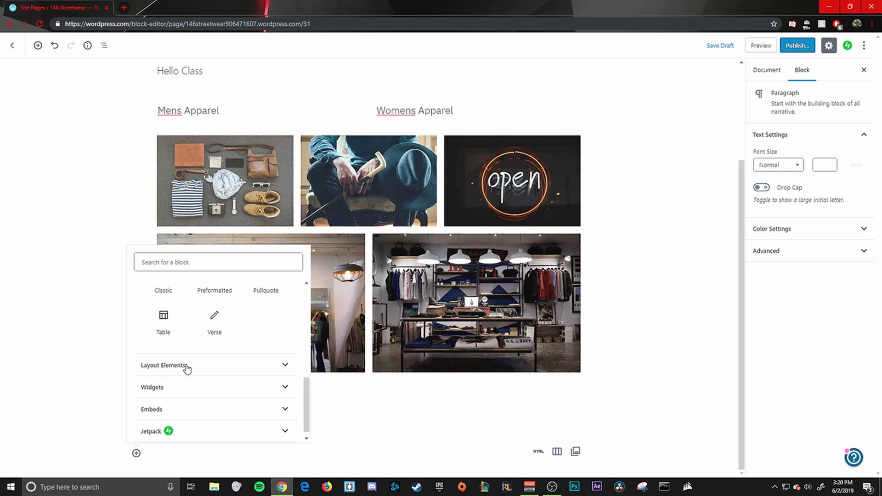
left_click(187, 366)
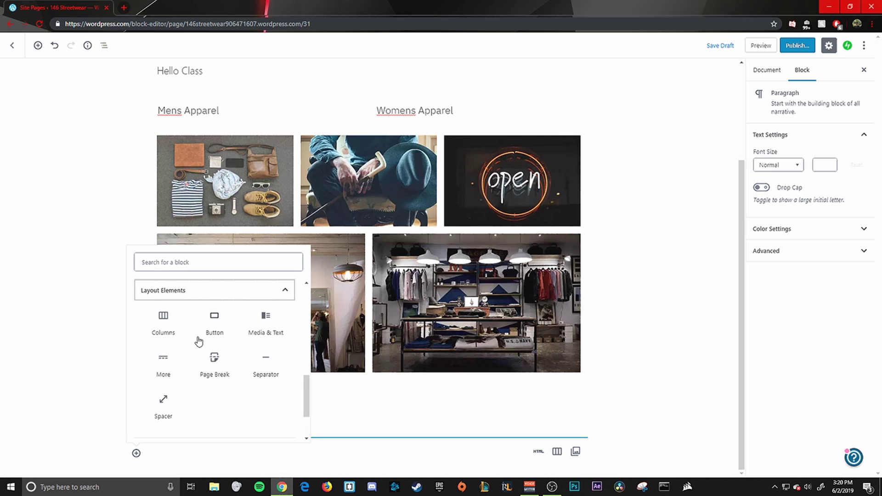
left_click(273, 363)
left_click(366, 443)
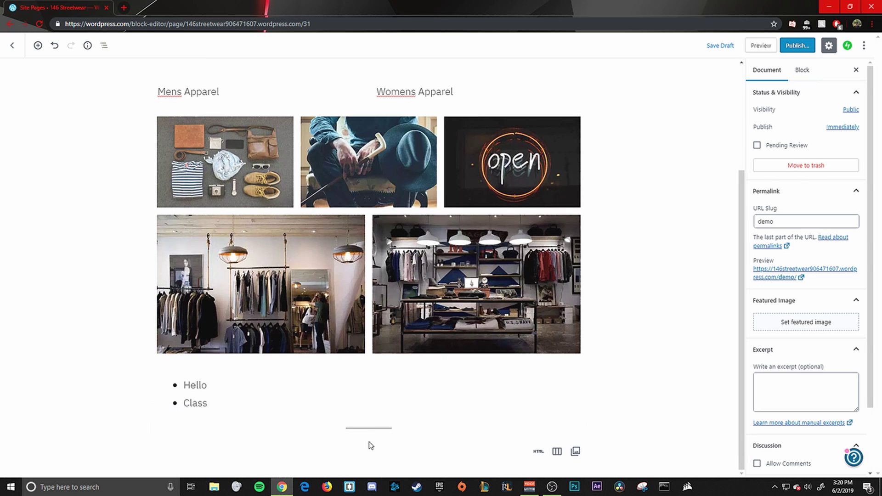
left_click(137, 452)
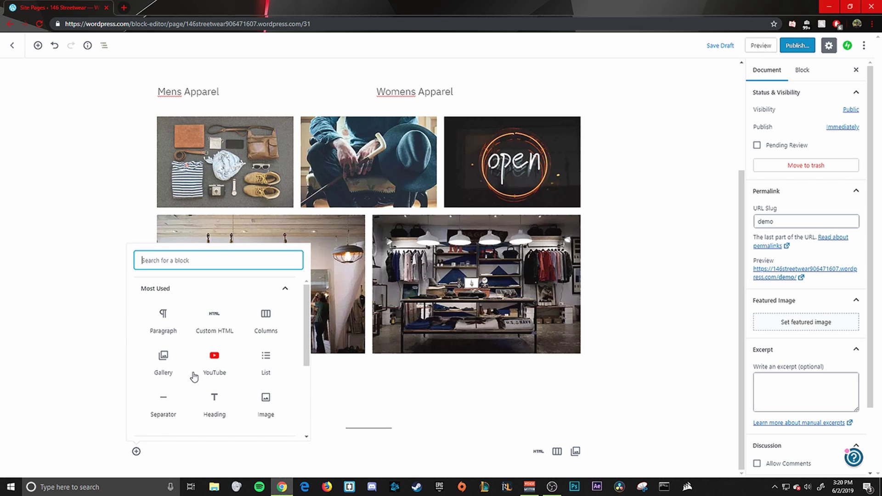
scroll(192, 375, "down", 2)
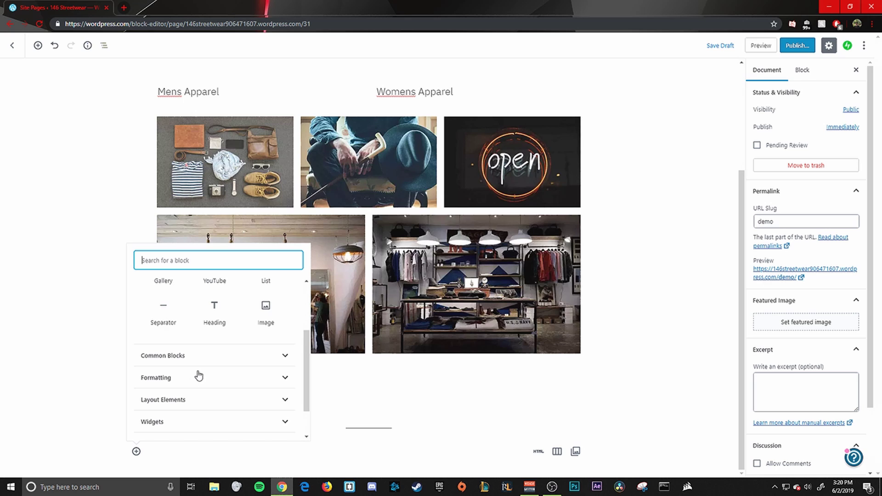
scroll(197, 374, "down", 1)
left_click(270, 400)
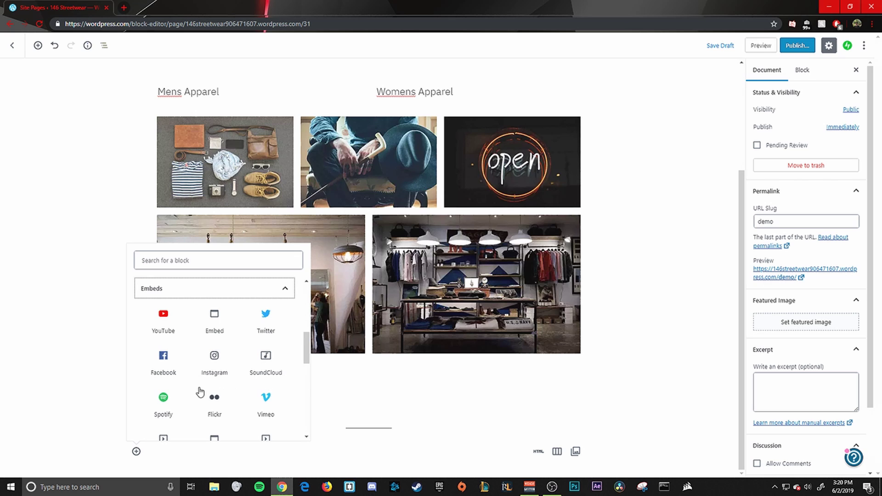
scroll(188, 392, "down", 1)
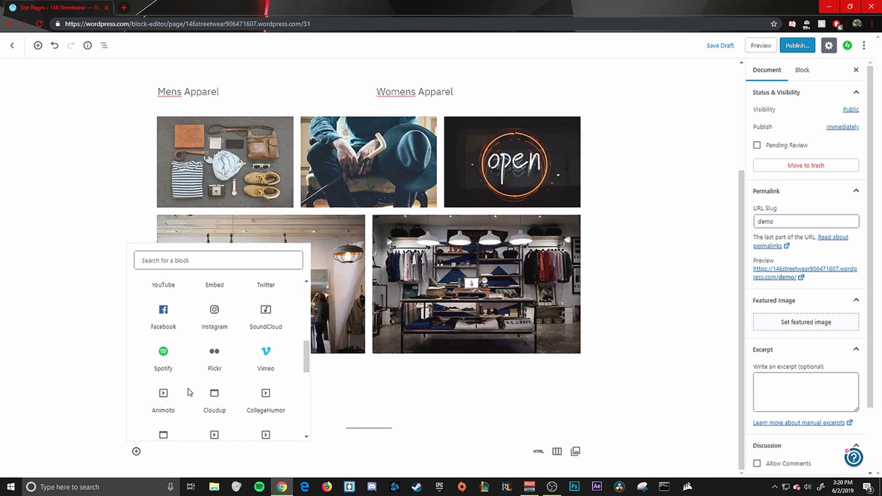
scroll(173, 384, "down", 4)
scroll(173, 384, "up", 7)
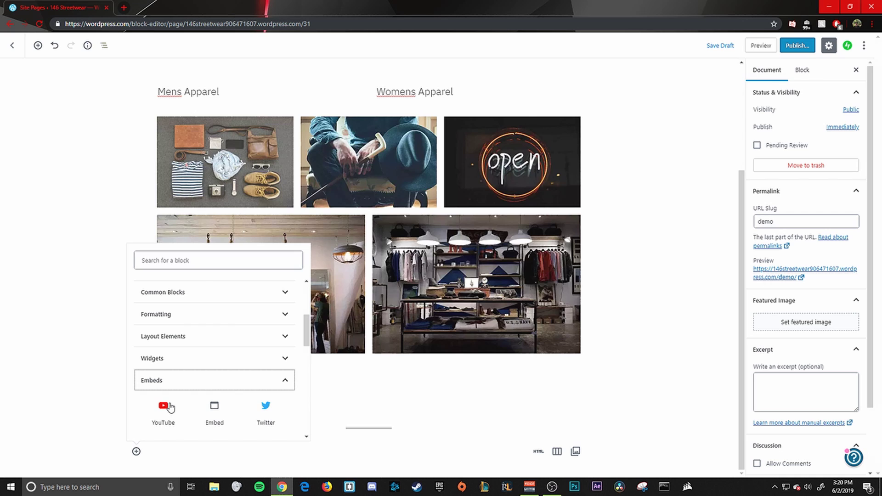
left_click(164, 407)
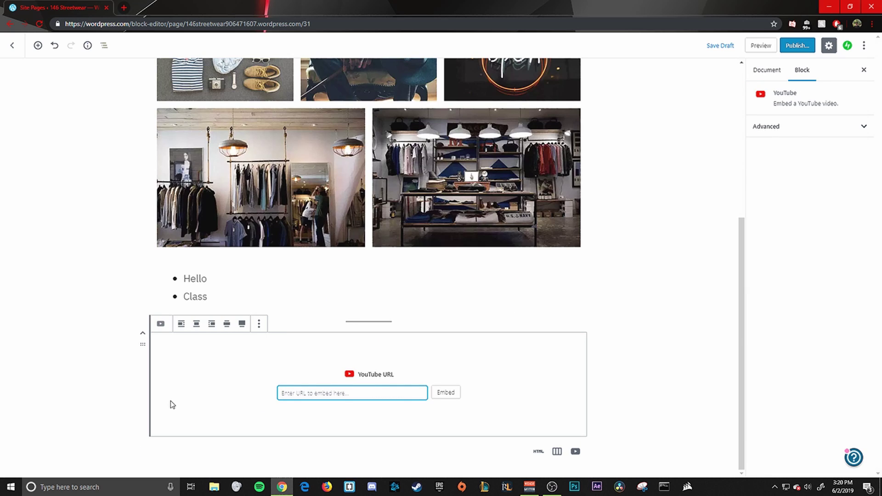
type("https://www.youtube.com/watch?v=8250Q202gu4")
left_click(445, 393)
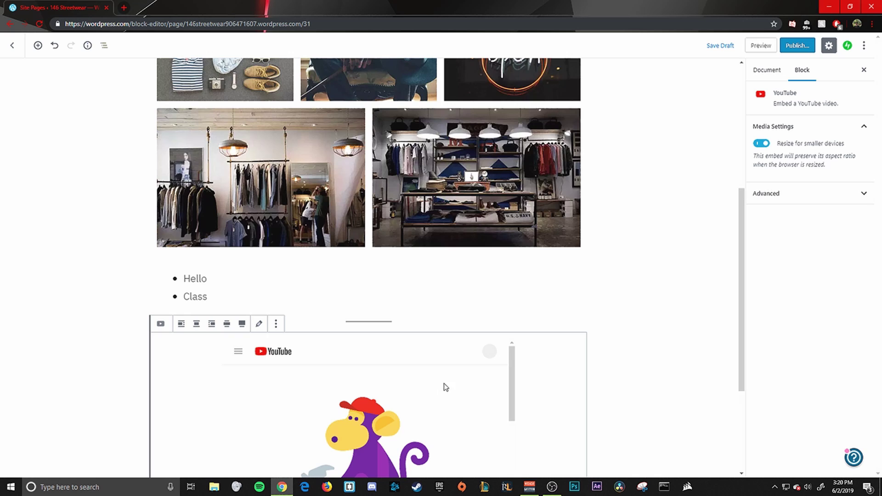
Step: Move the gallery block up the page to directly beneath the Demo title, above the Hello World block
scroll(448, 389, "down", 3)
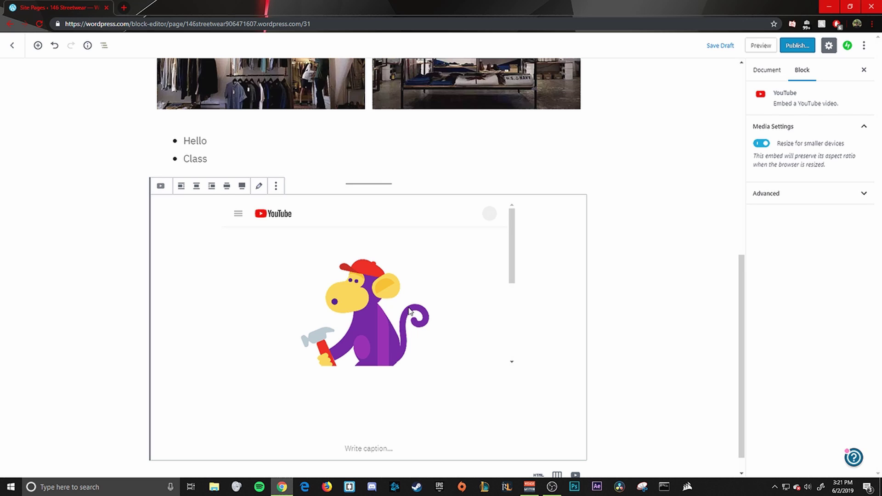
scroll(207, 220, "down", 1)
scroll(409, 234, "up", 2)
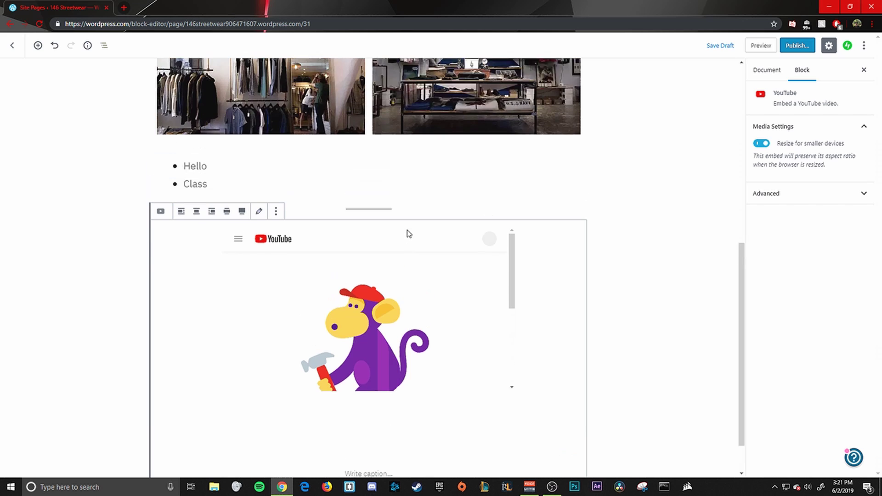
scroll(409, 235, "up", 5)
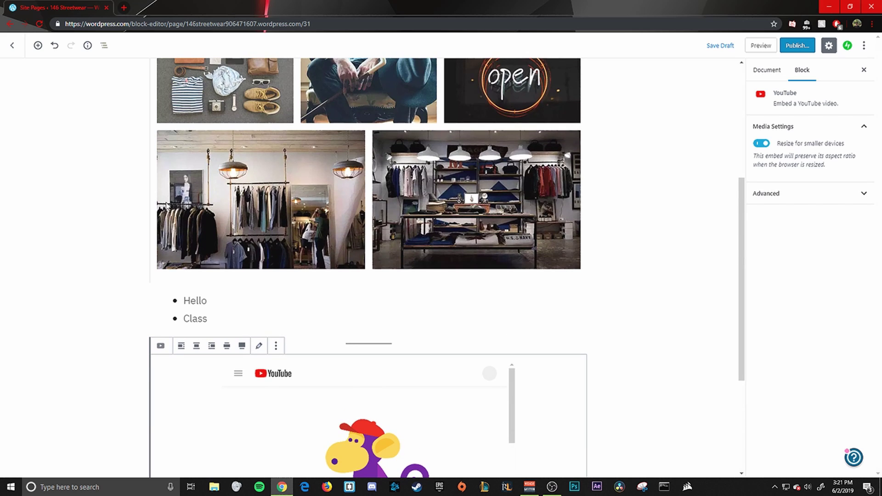
scroll(166, 204, "up", 4)
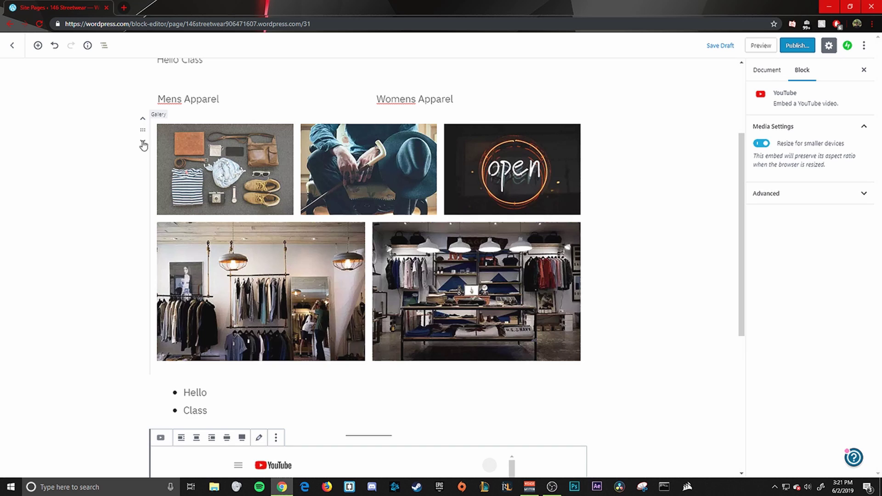
scroll(142, 140, "up", 3)
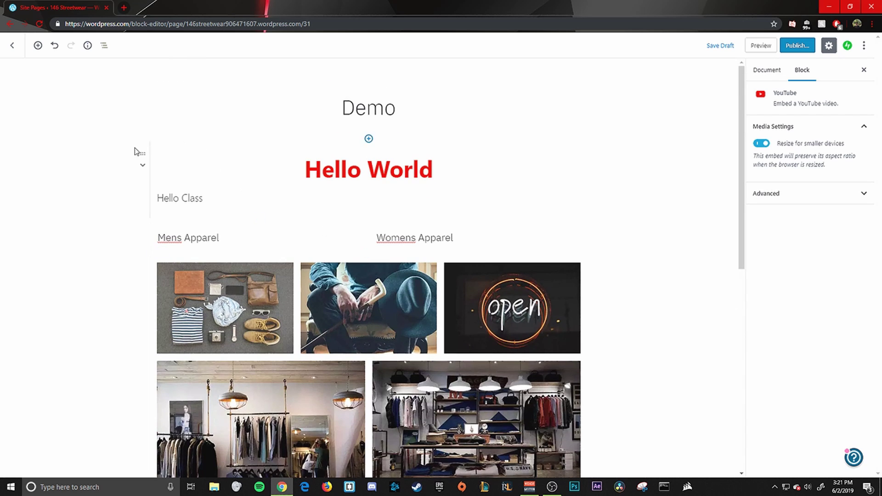
mouse_move(146, 267)
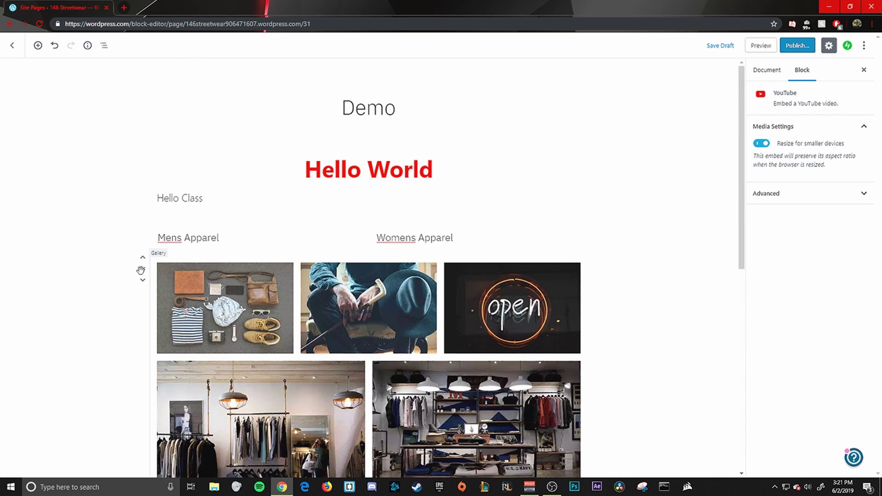
mouse_move(142, 270)
left_mouse_down()
mouse_move(145, 125)
mouse_move(144, 136)
left_mouse_up()
mouse_move(144, 265)
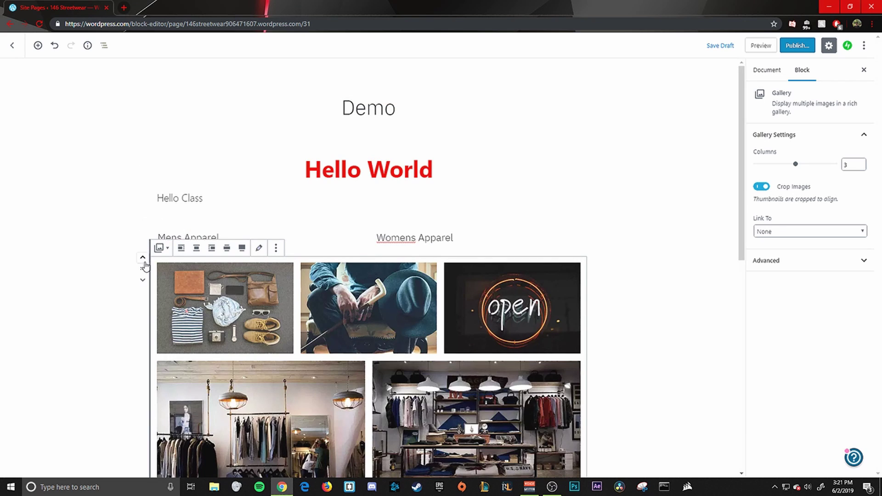
left_click(143, 260)
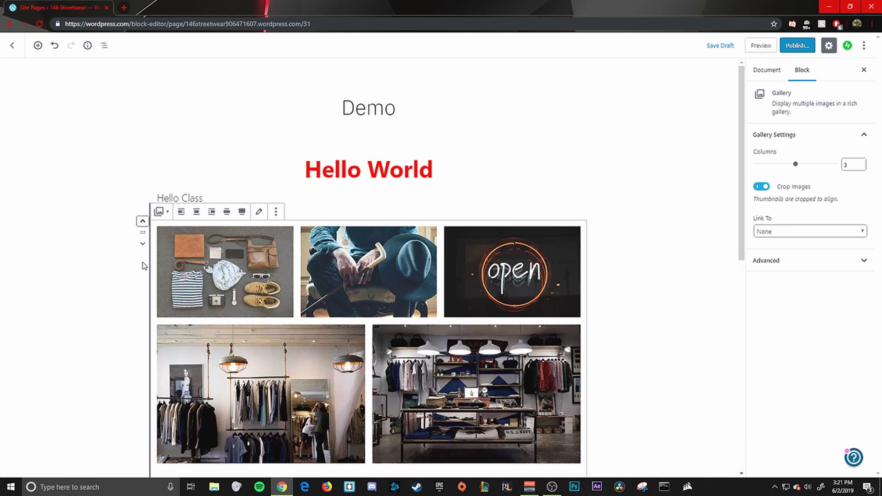
left_click(142, 223)
left_click(142, 223)
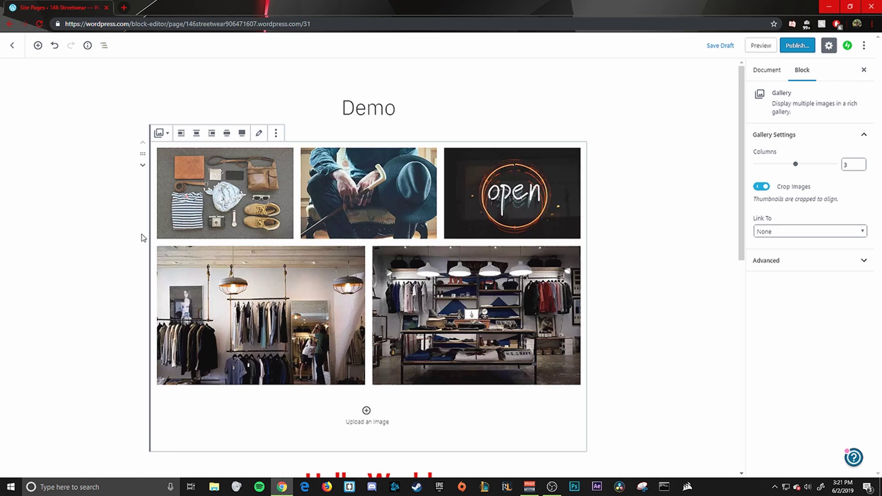